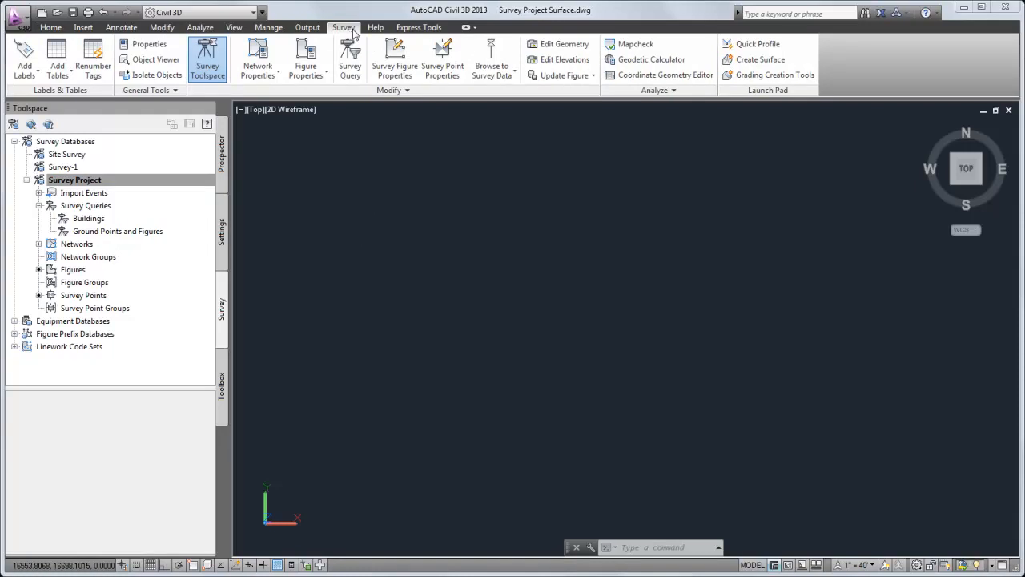
# Choose the Buildings survey query and preview its results in the drawing
pyautogui.click(350, 58)
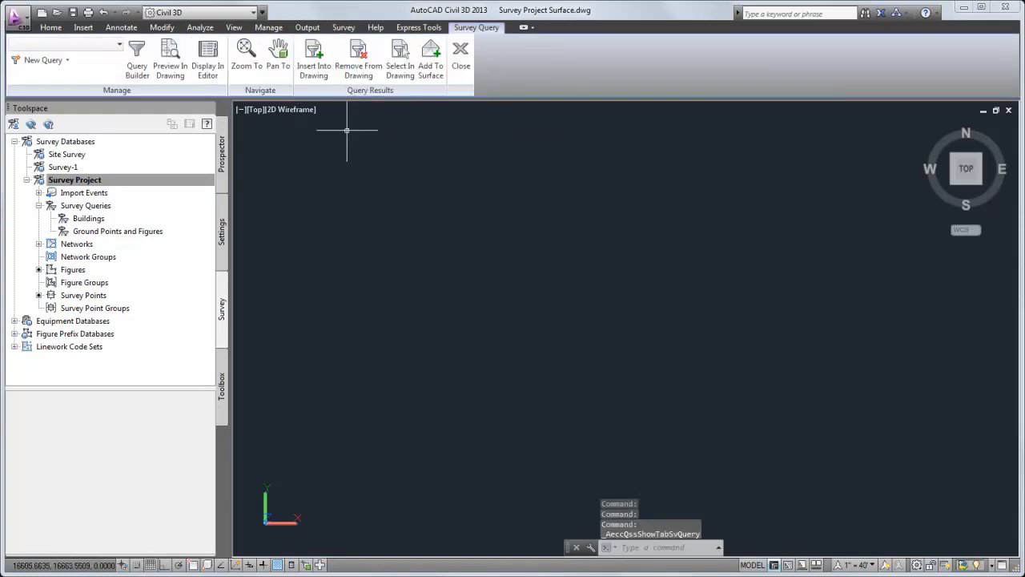
pyautogui.click(119, 45)
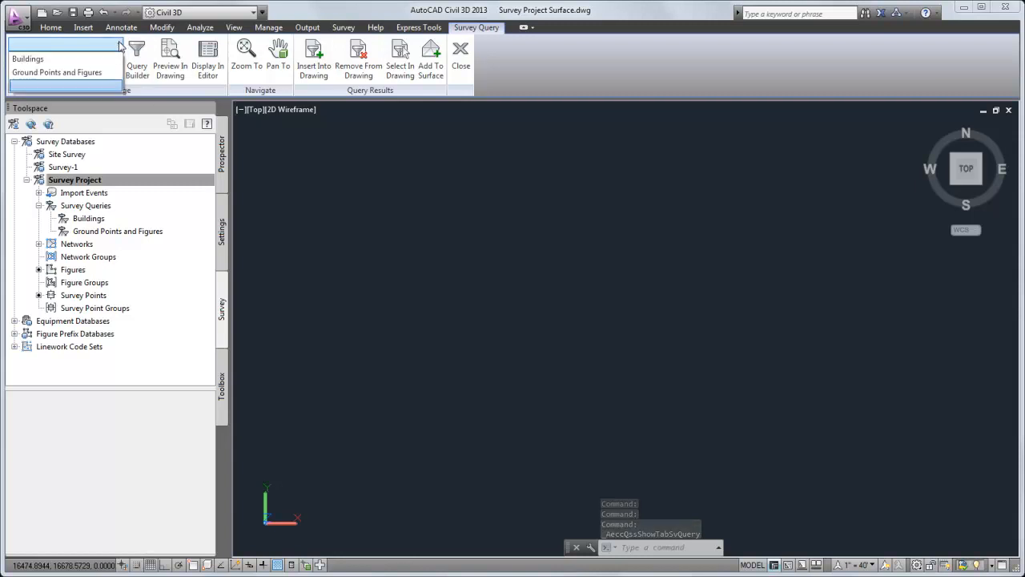
pyautogui.click(104, 61)
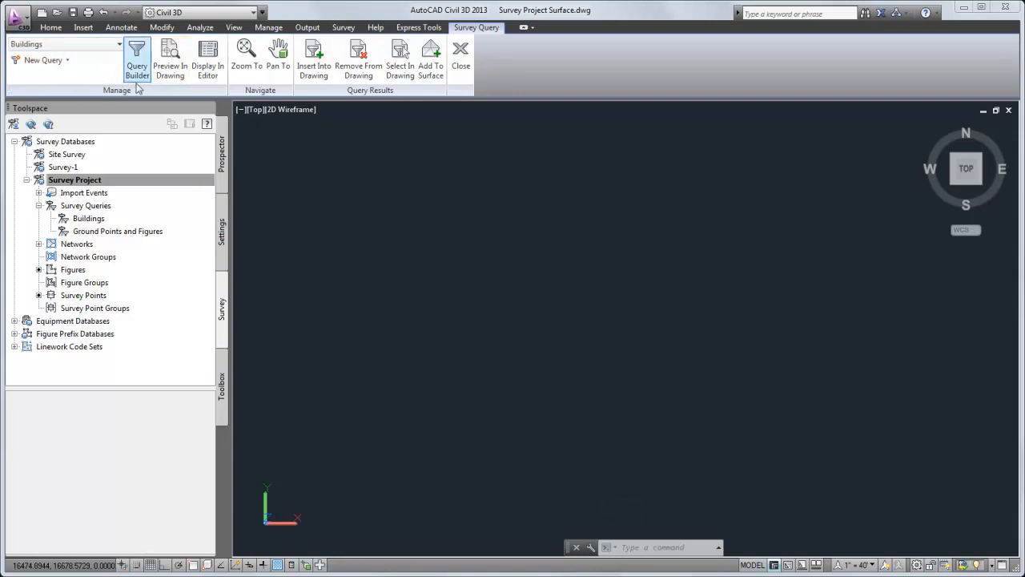
pyautogui.click(170, 80)
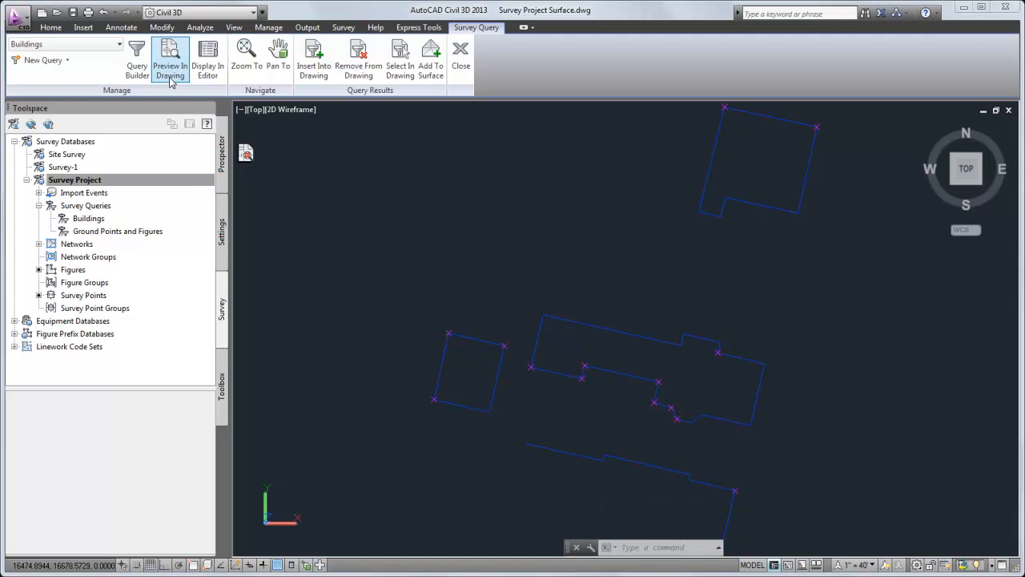
# Review the Buildings query's points in the survey points editor, then close the editor and the drawing preview
pyautogui.click(215, 72)
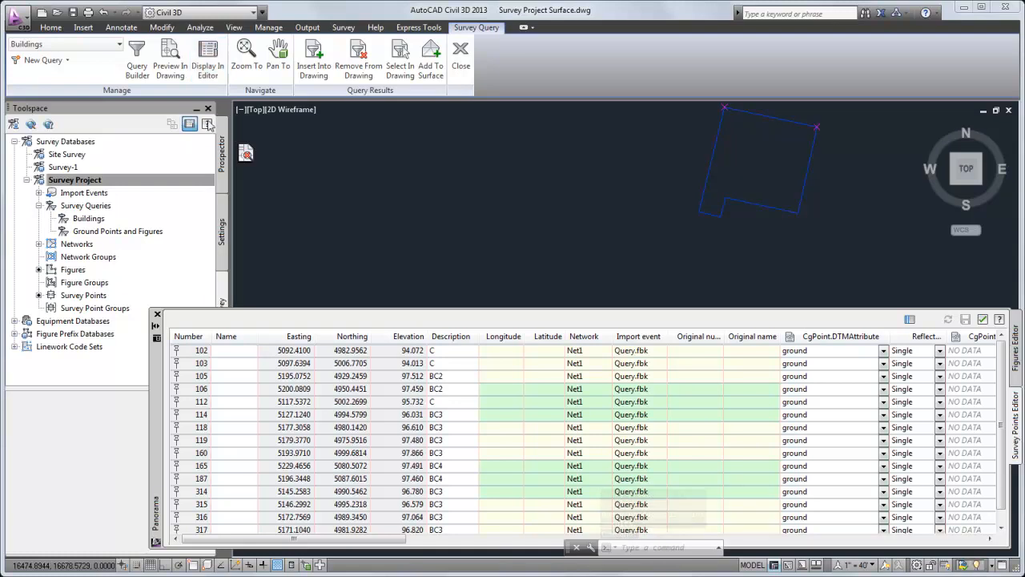
pyautogui.click(157, 314)
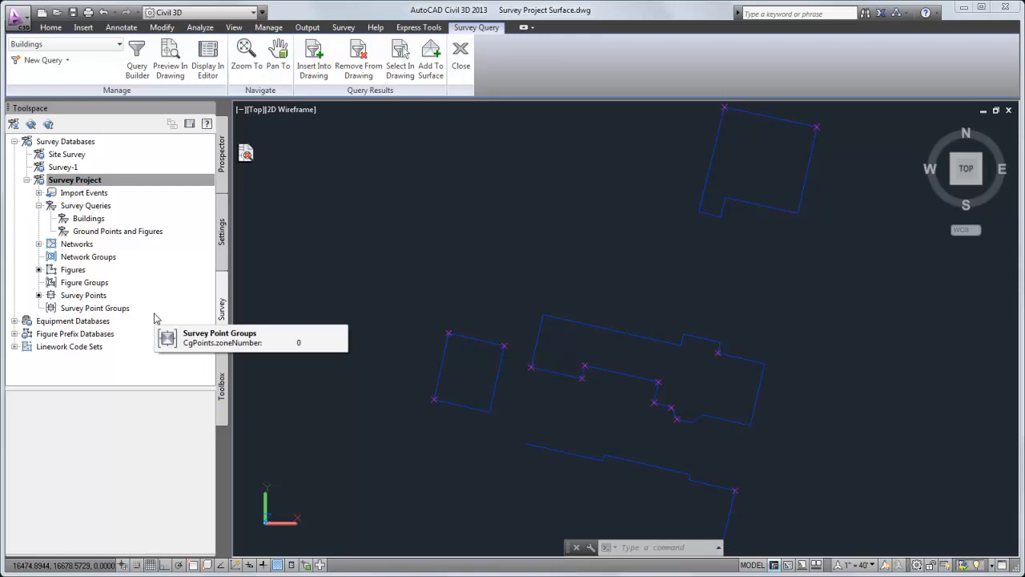
pyautogui.click(246, 155)
pyautogui.click(246, 157)
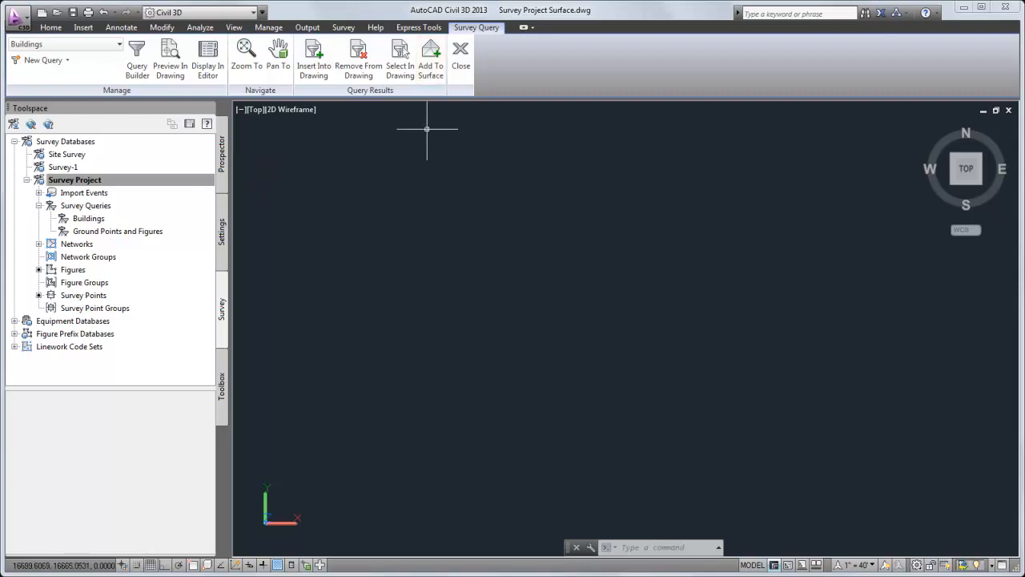
# Start adding the Buildings query results to a new TIN surface named "Surface from Query"
pyautogui.click(441, 79)
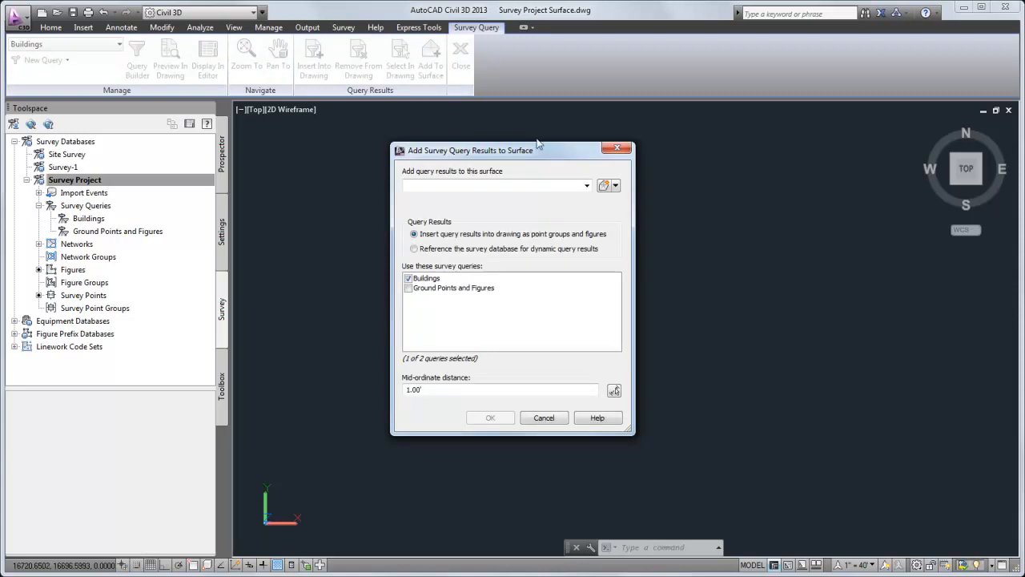
pyautogui.click(586, 186)
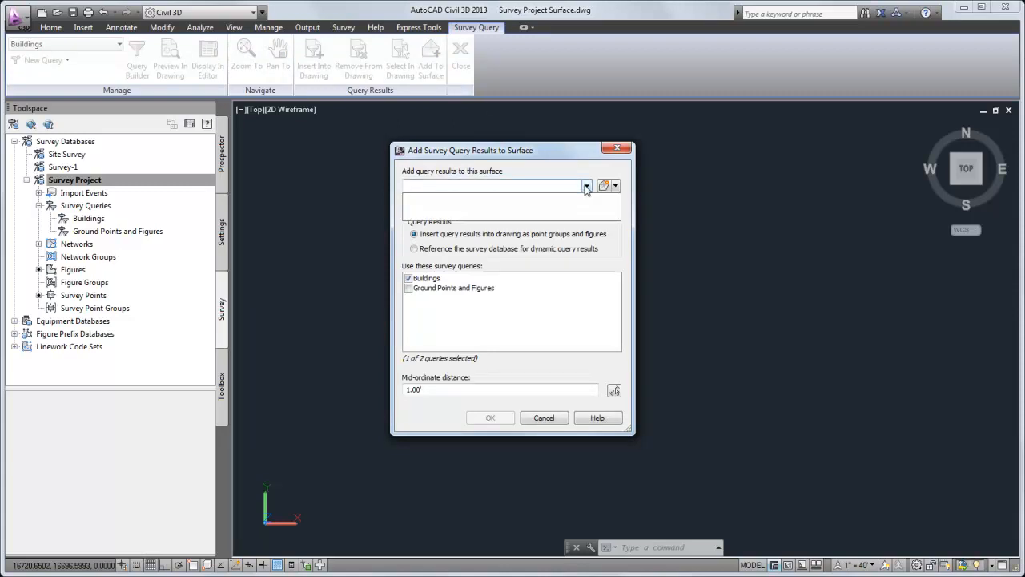
pyautogui.click(587, 186)
pyautogui.click(615, 186)
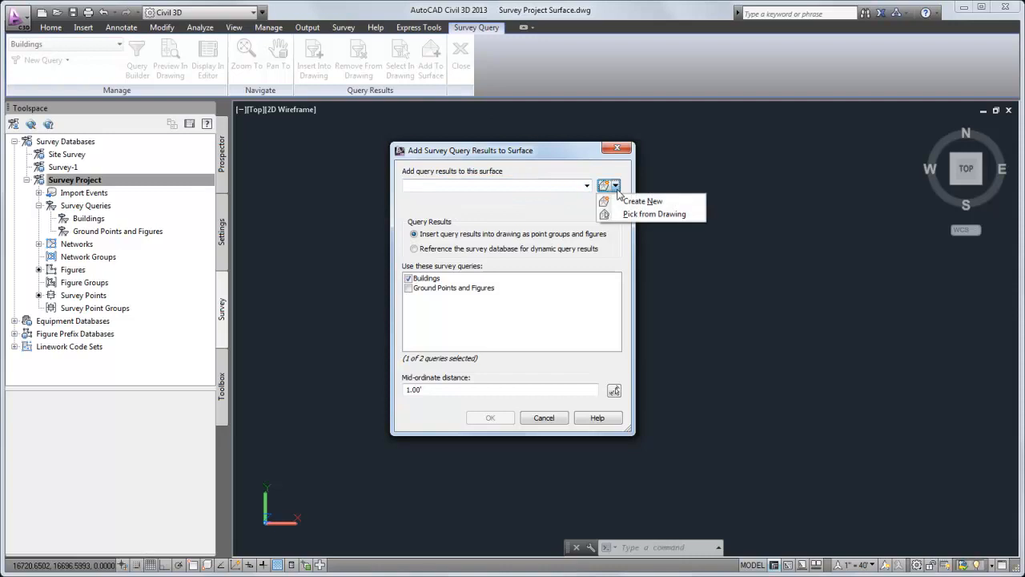
pyautogui.click(664, 202)
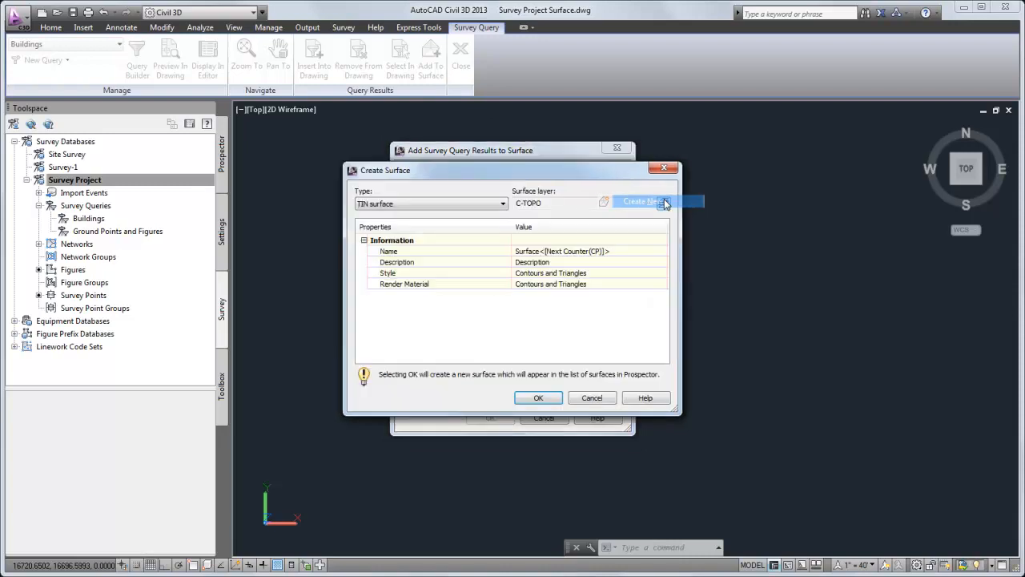
pyautogui.click(622, 252)
pyautogui.write('Surface from Query')
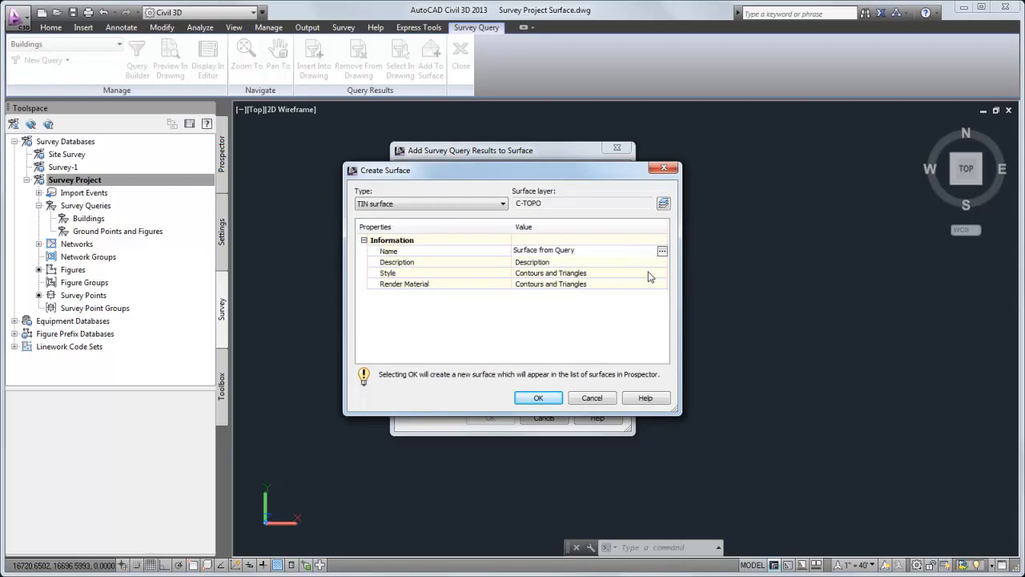
pyautogui.press('Return')
# Create the surface with the Contours and Triangles style and insert the Buildings query results as point groups and figures
pyautogui.doubleClick(662, 277)
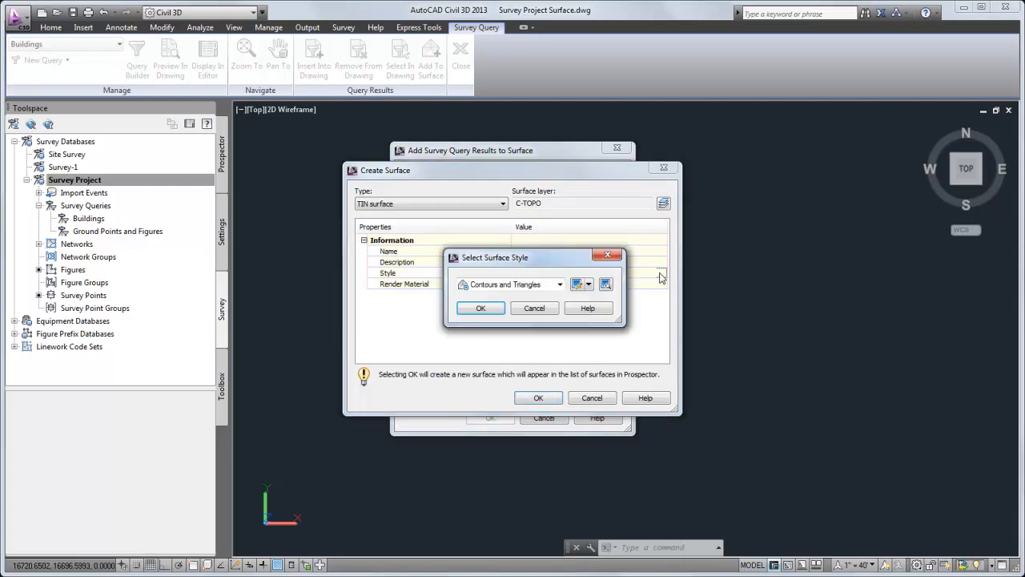
pyautogui.click(560, 284)
pyautogui.click(540, 380)
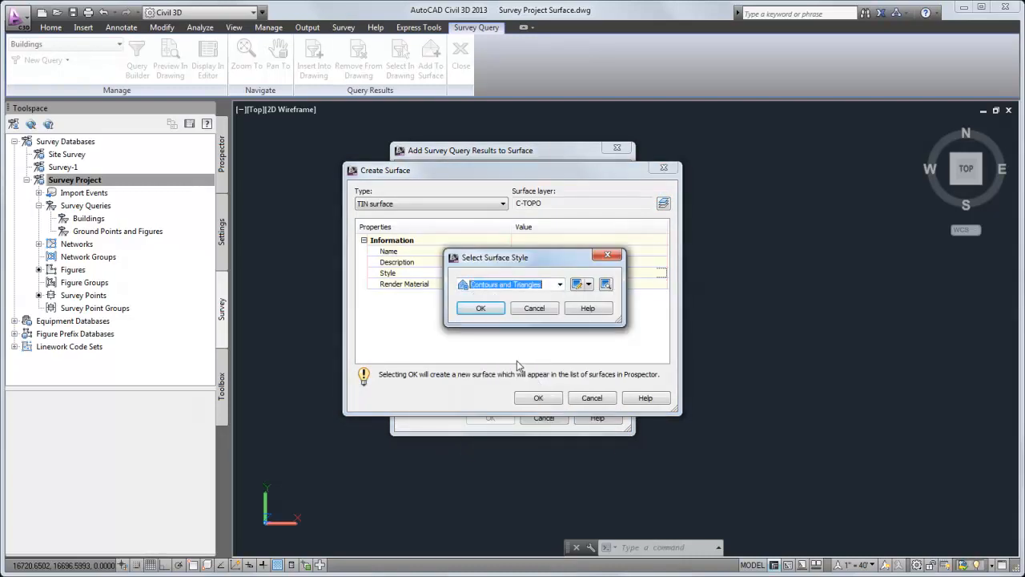
pyautogui.click(481, 309)
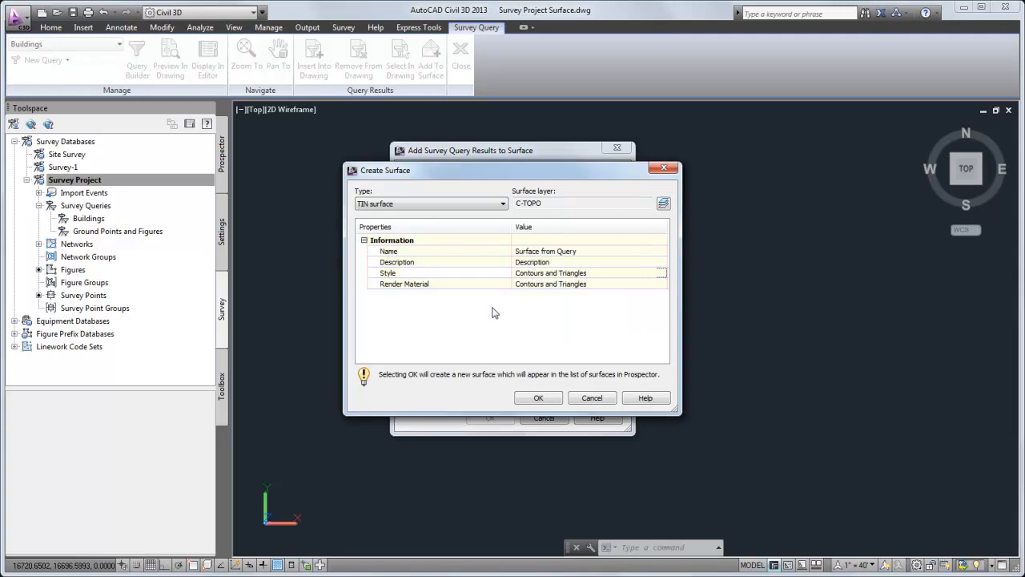
pyautogui.click(538, 399)
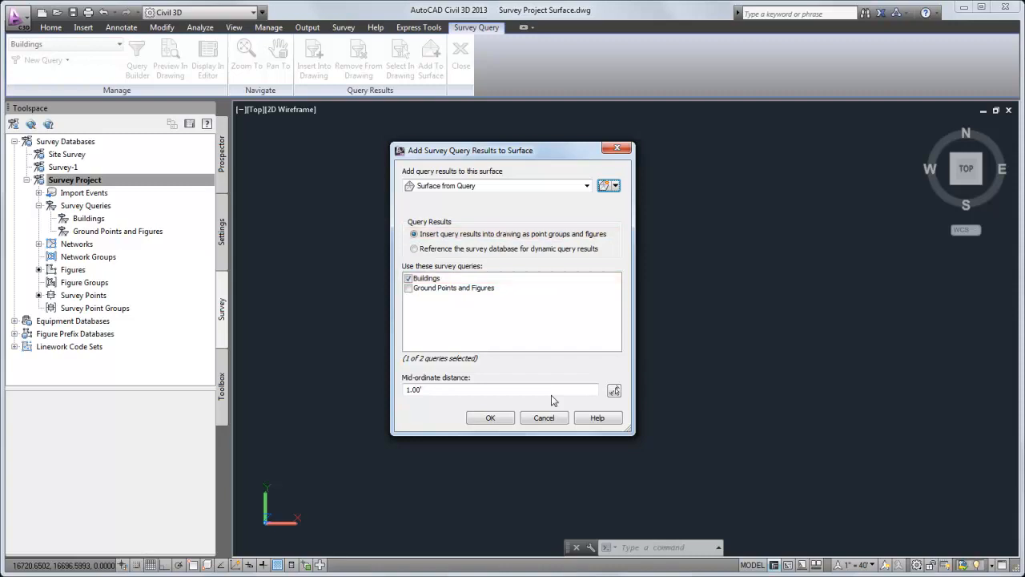
pyautogui.click(491, 417)
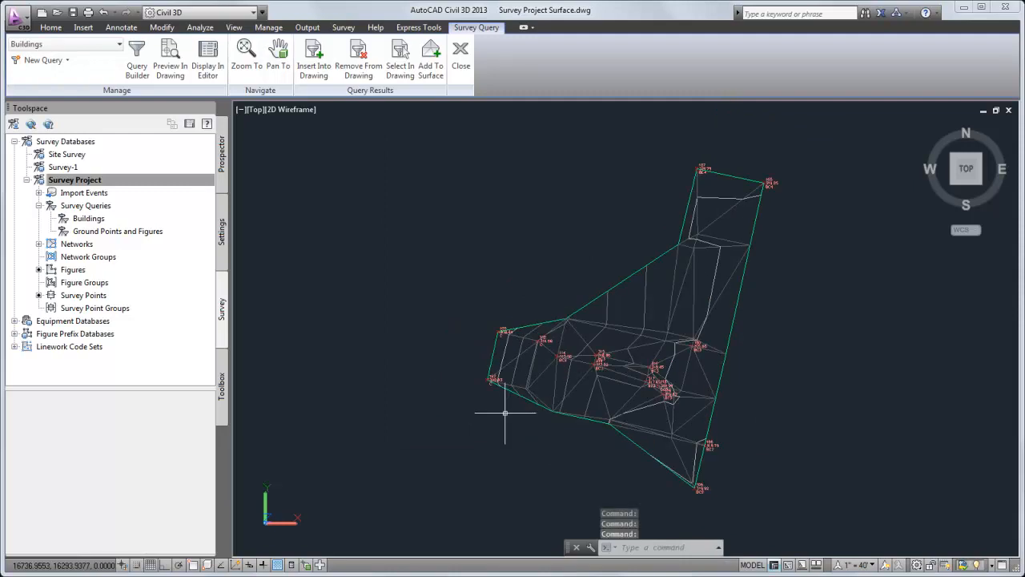
# Examine the breaklines in the definition of Surface from Query and the drawing's point groups
pyautogui.click(224, 172)
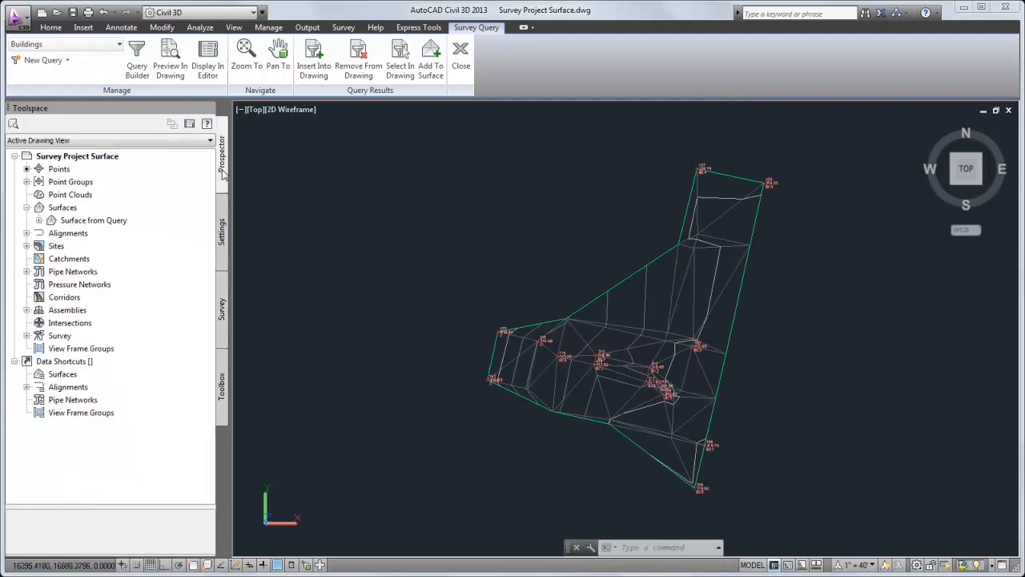
pyautogui.click(39, 220)
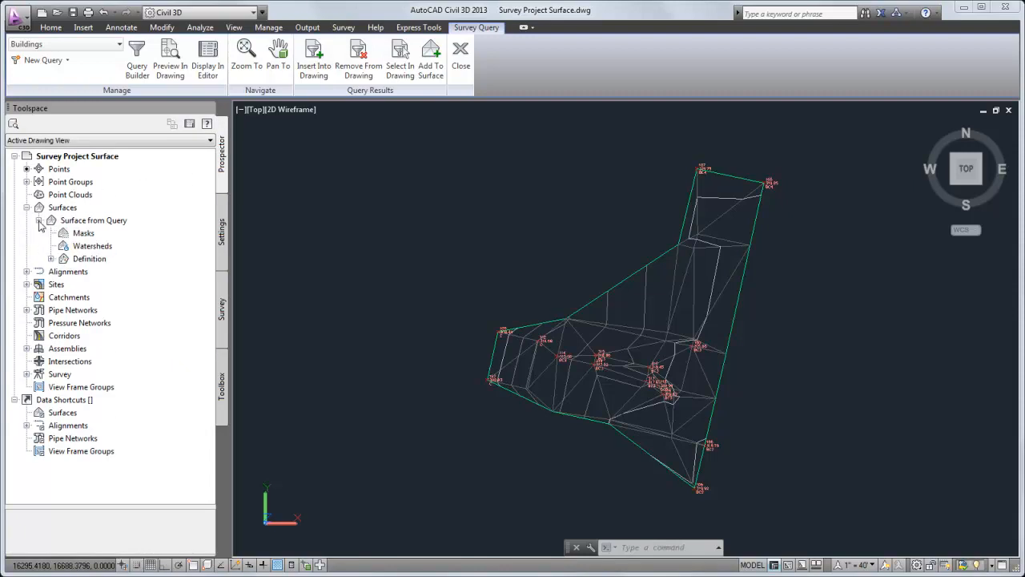
pyautogui.click(50, 259)
pyautogui.click(62, 284)
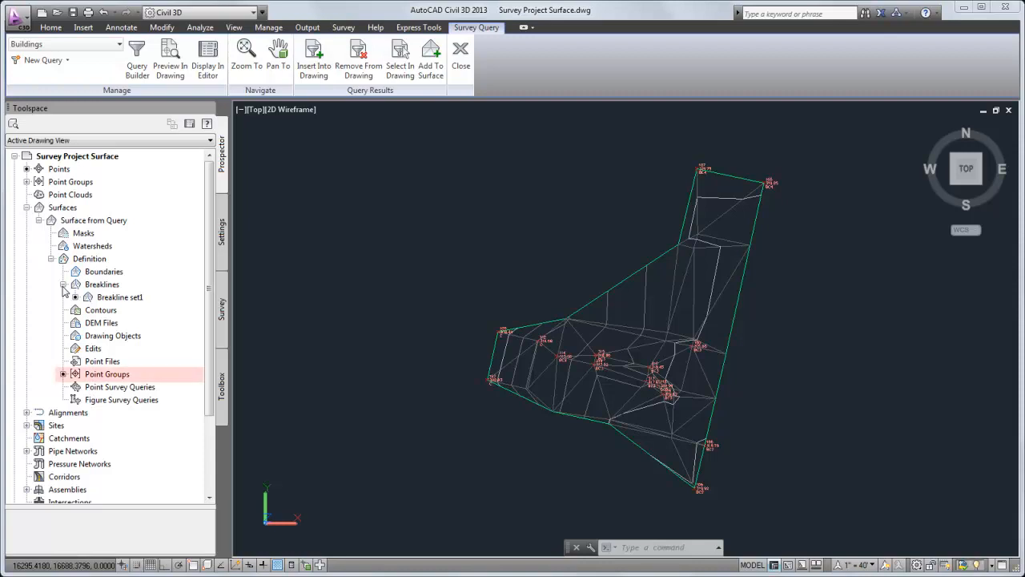
pyautogui.click(26, 182)
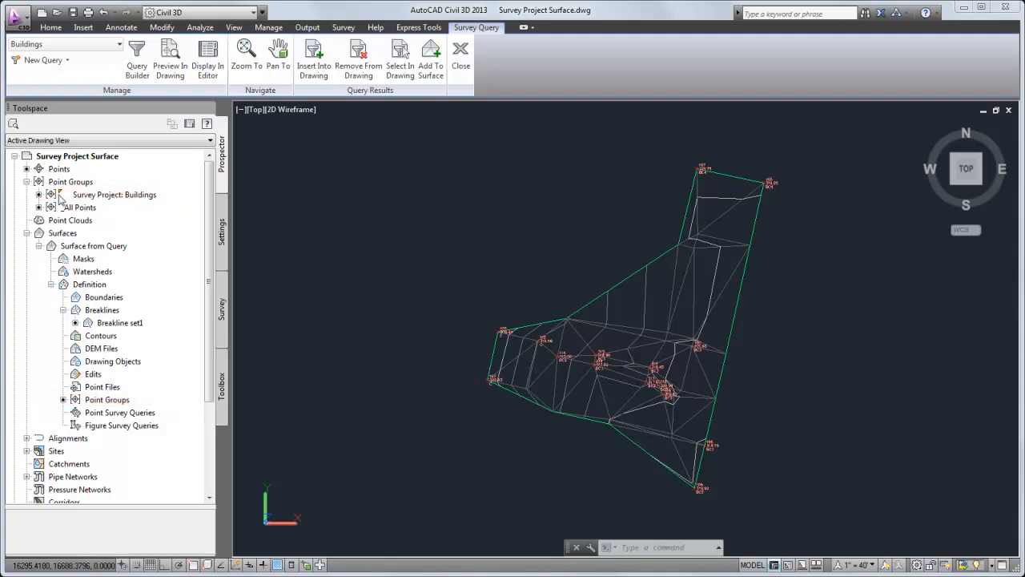
# Set Figures to None in the Buildings query, save the query and close the query builder
pyautogui.click(137, 70)
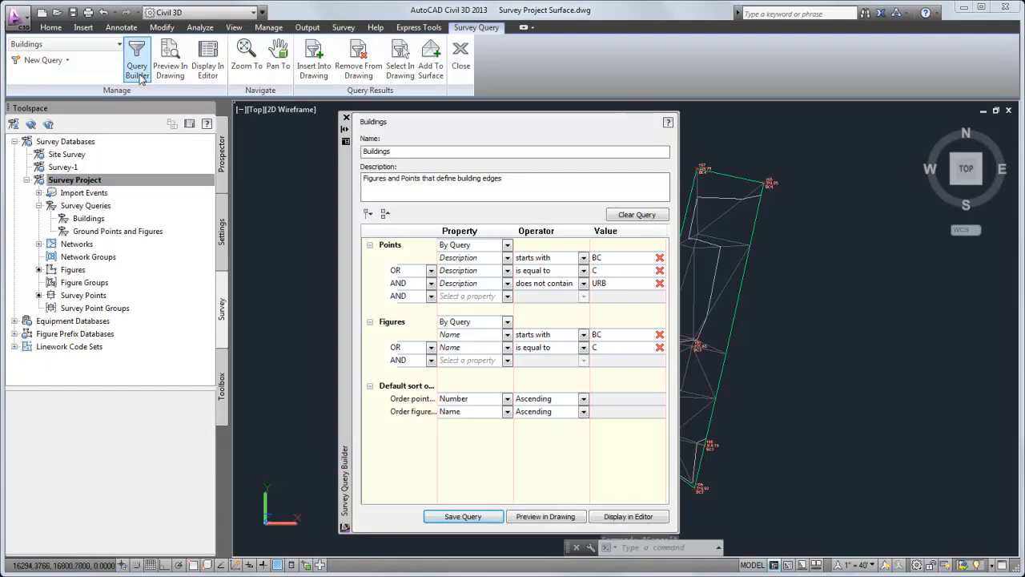
pyautogui.click(507, 322)
pyautogui.click(507, 335)
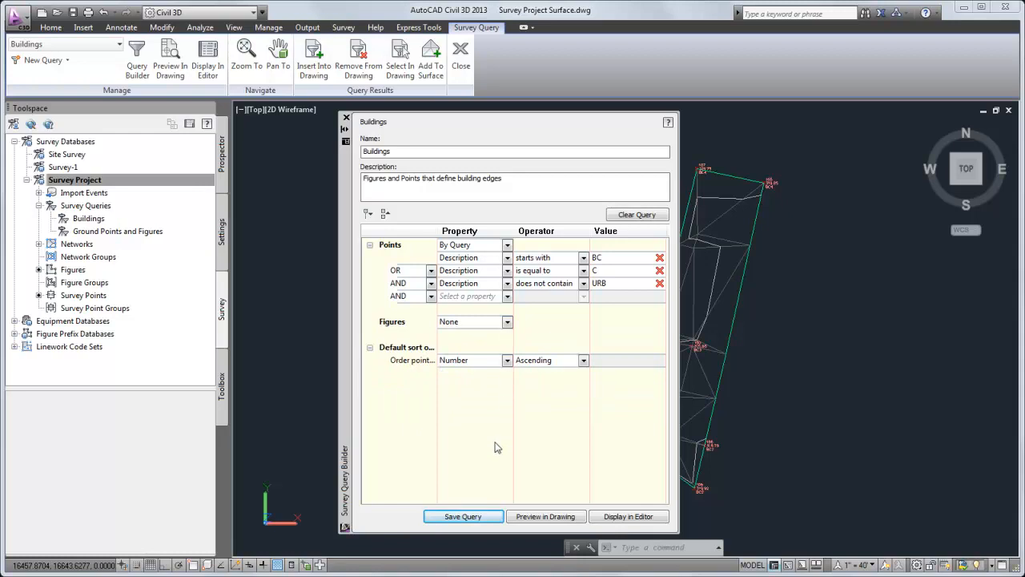
pyautogui.click(489, 516)
pyautogui.click(346, 118)
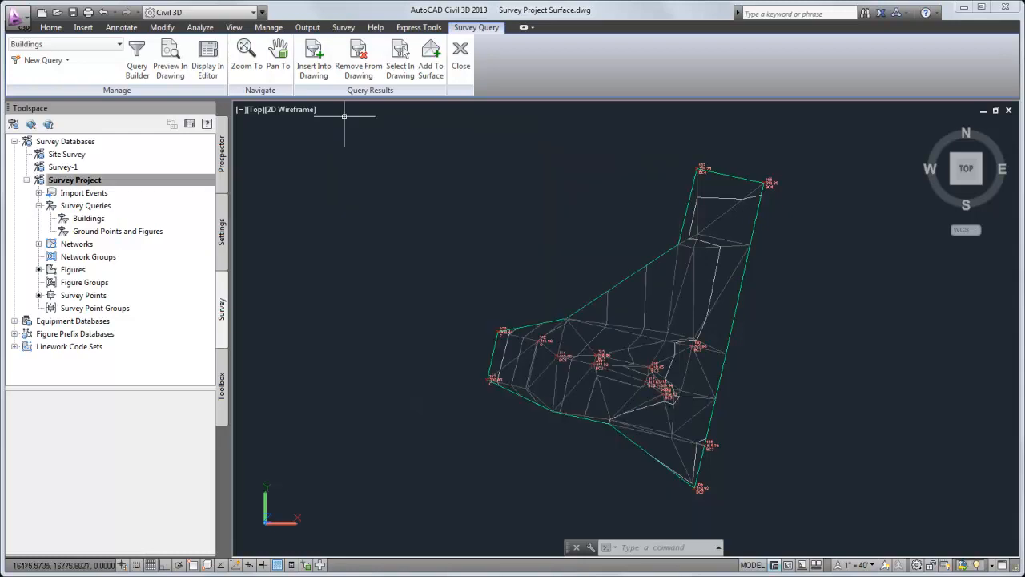
# Refresh Surface from Query in the drawing's surface list
pyautogui.click(223, 156)
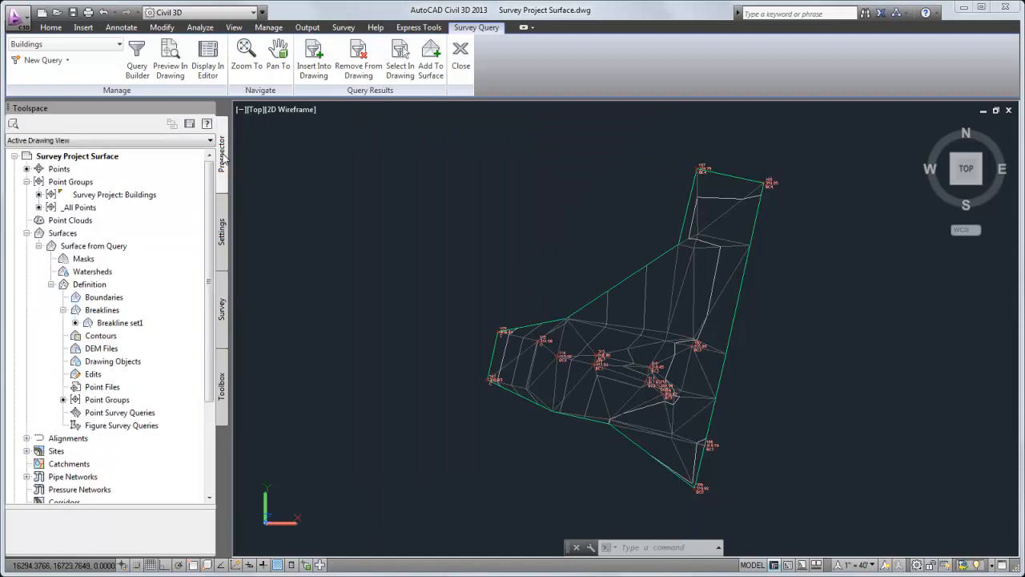
pyautogui.click(131, 248)
pyautogui.rightClick(131, 248)
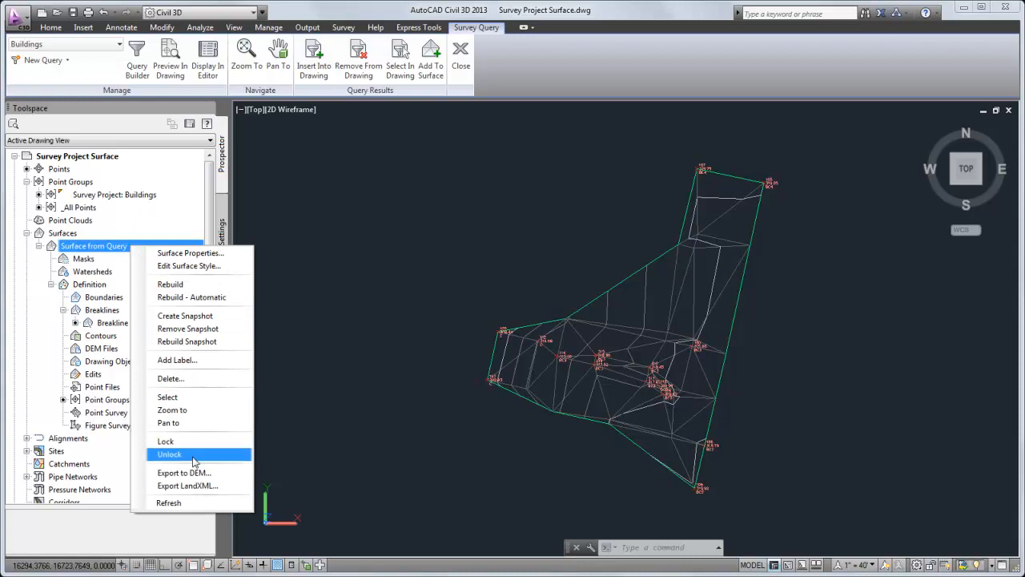
pyautogui.click(193, 503)
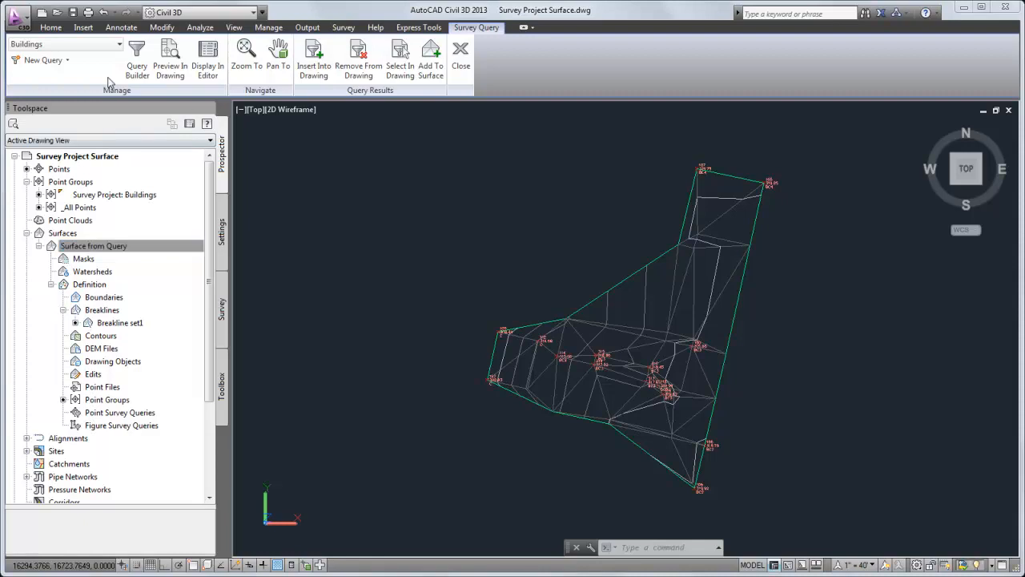
# Add the Ground Points and Figures query to Surface from Query, referencing the survey database for dynamic query results
pyautogui.click(109, 47)
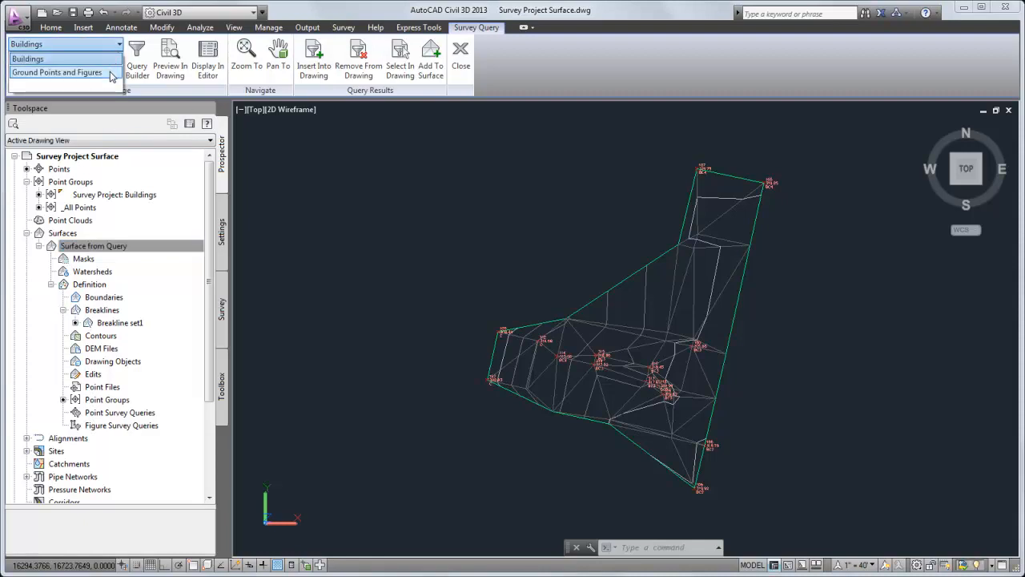
pyautogui.click(111, 73)
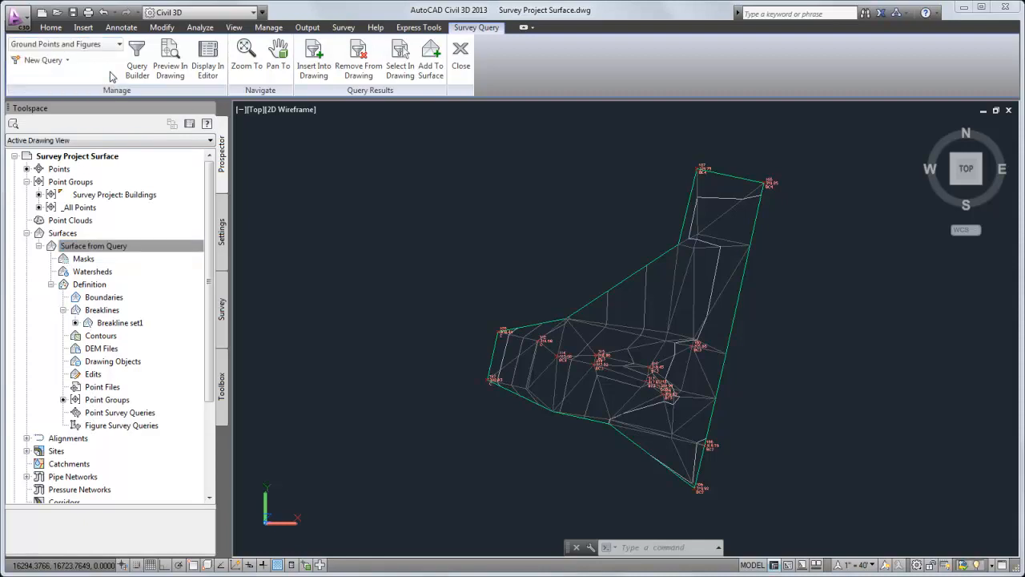
pyautogui.click(431, 68)
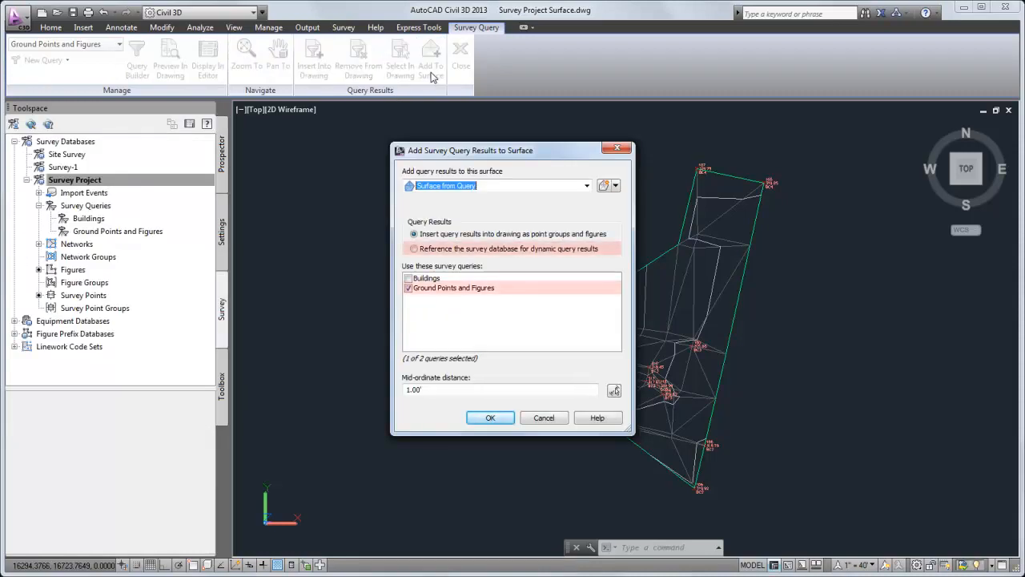
pyautogui.click(414, 249)
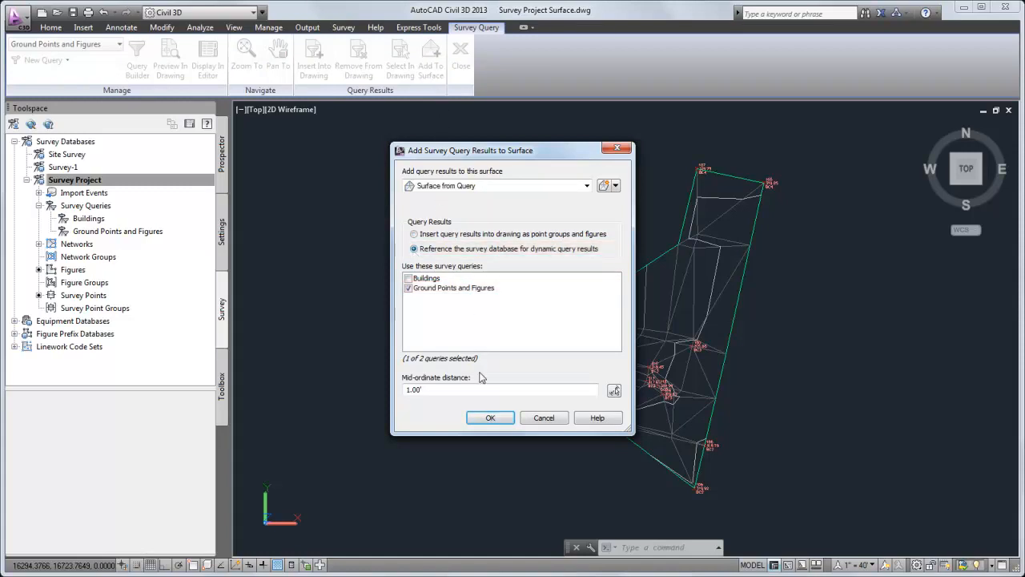
pyautogui.click(491, 418)
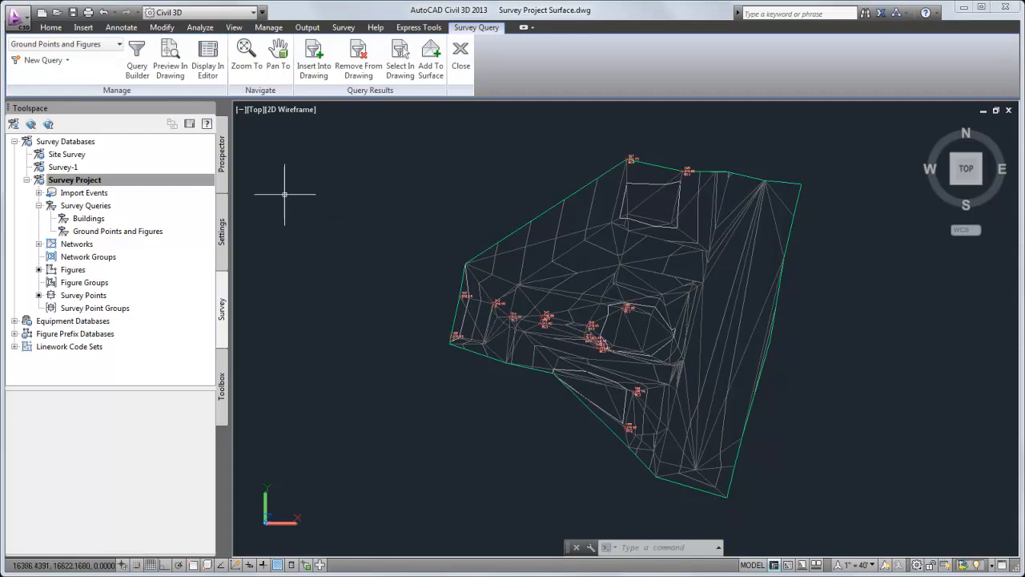
# Inspect the point survey queries and figure survey queries in the definition of Surface from Query
pyautogui.click(227, 187)
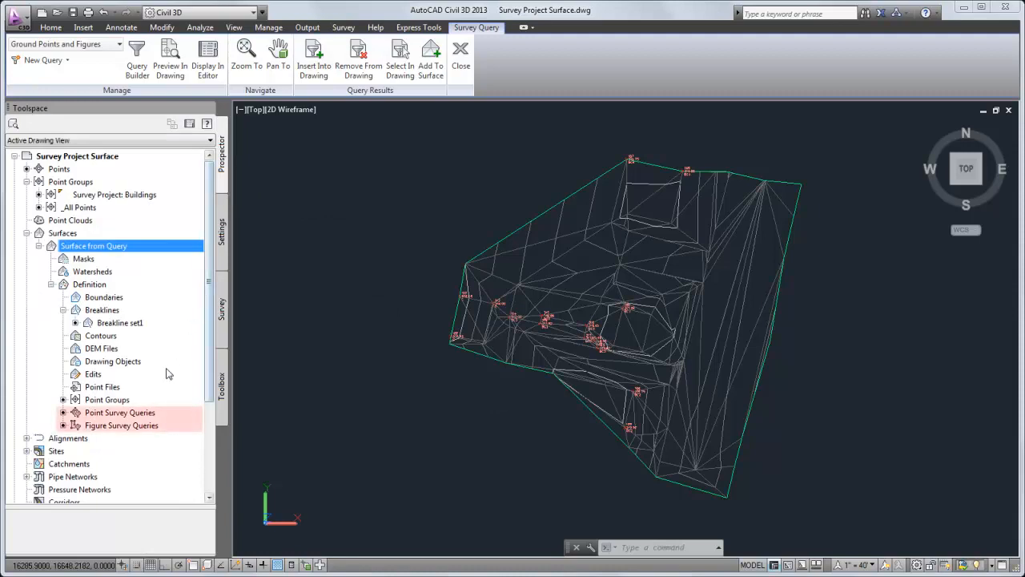
pyautogui.click(156, 414)
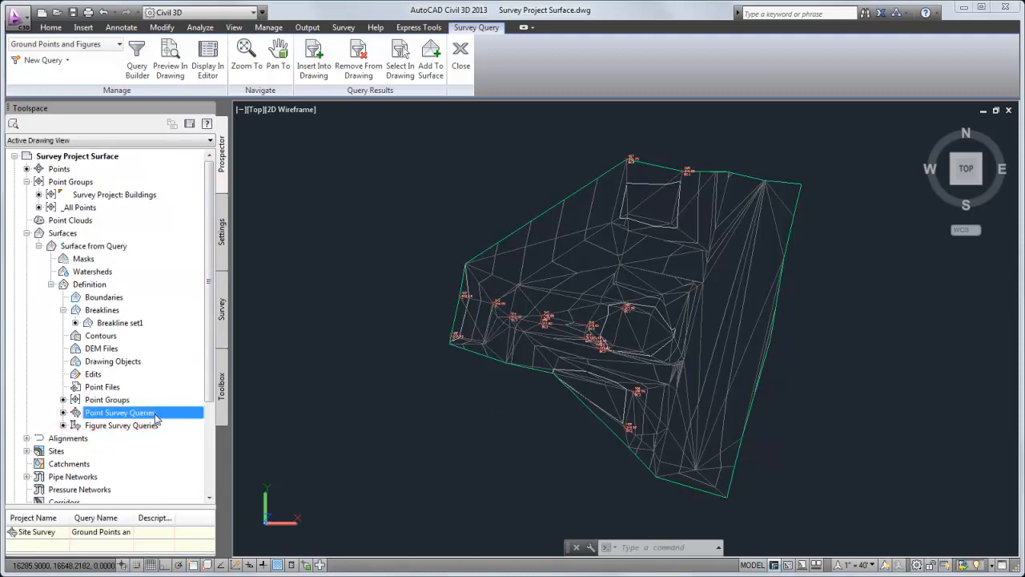
pyautogui.click(161, 429)
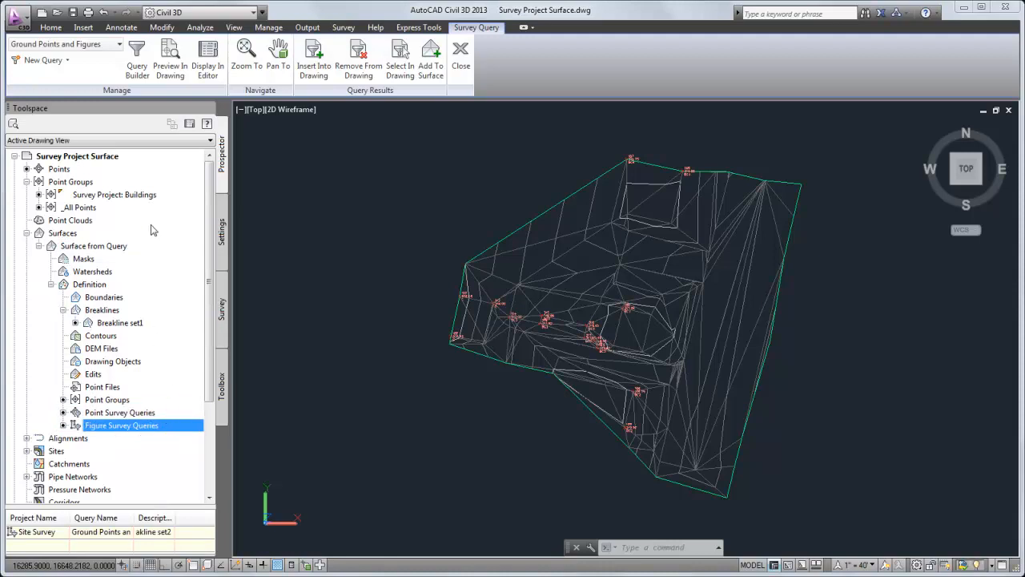
# Set Points to All in the Ground Points and Figures query, save the query and close the query builder
pyautogui.click(137, 70)
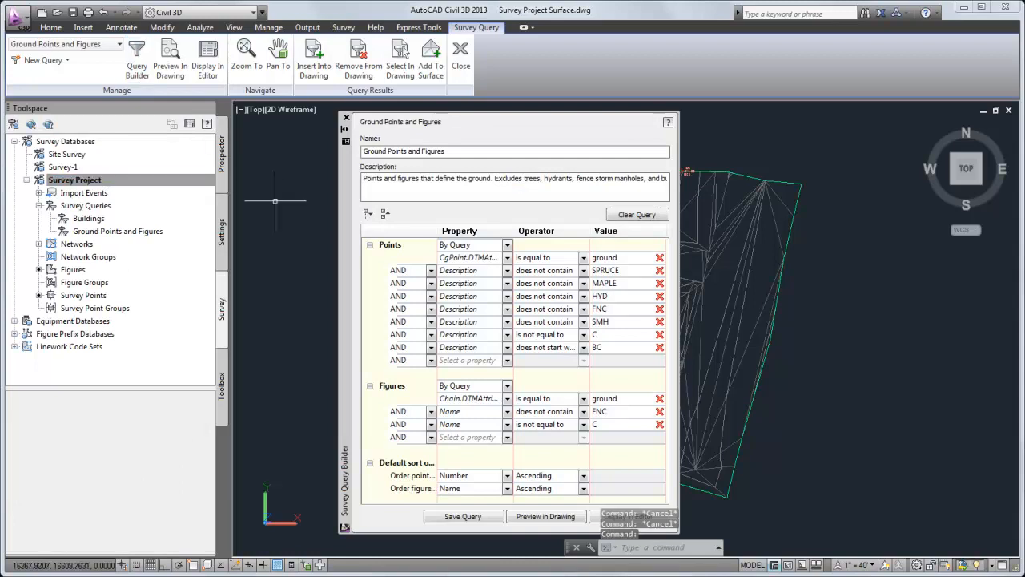
pyautogui.click(506, 245)
pyautogui.click(481, 269)
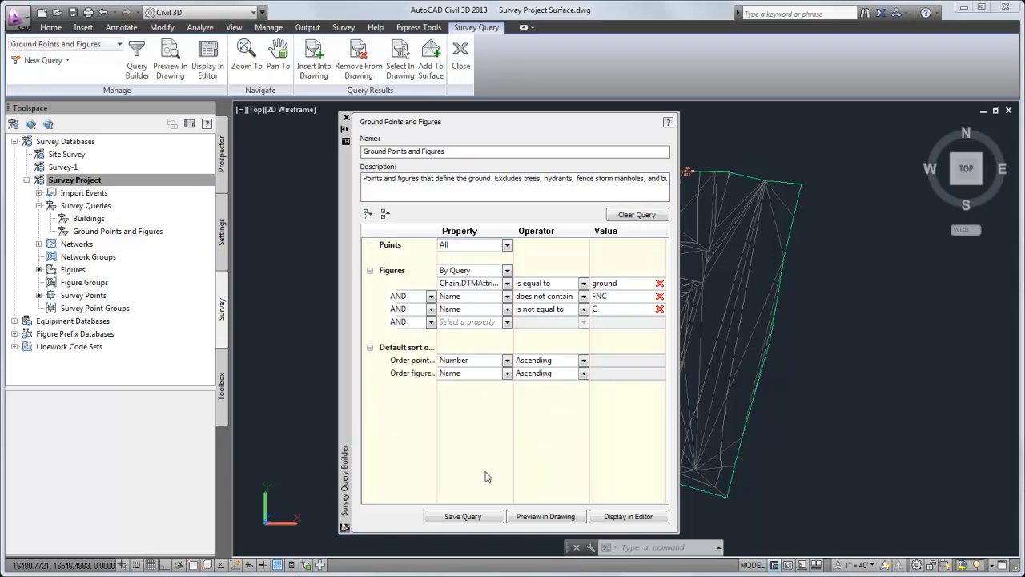
pyautogui.click(483, 516)
pyautogui.click(346, 118)
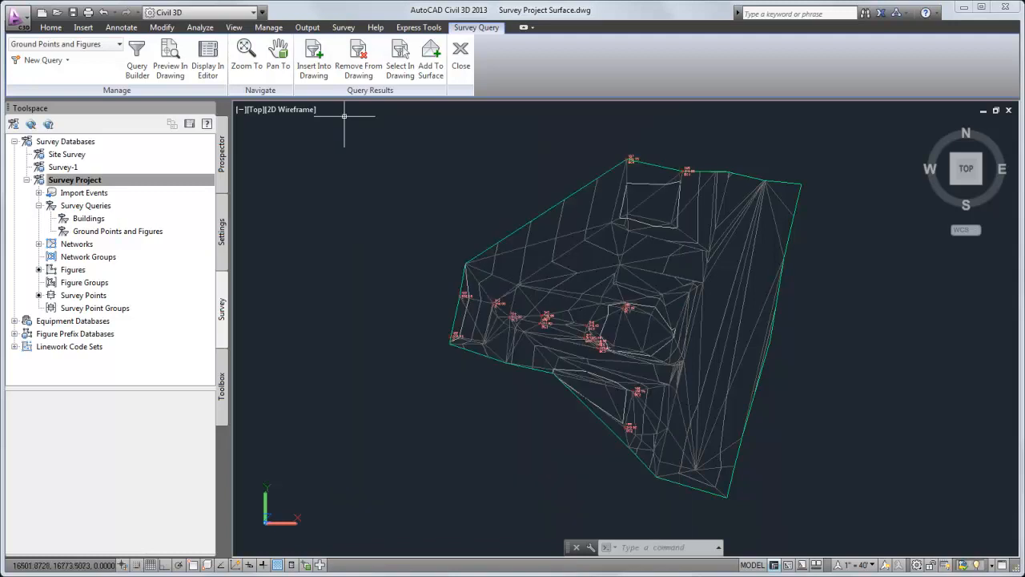
# Refresh Surface from Query in the drawing's surface list and rebuild it from the modified survey query
pyautogui.click(222, 155)
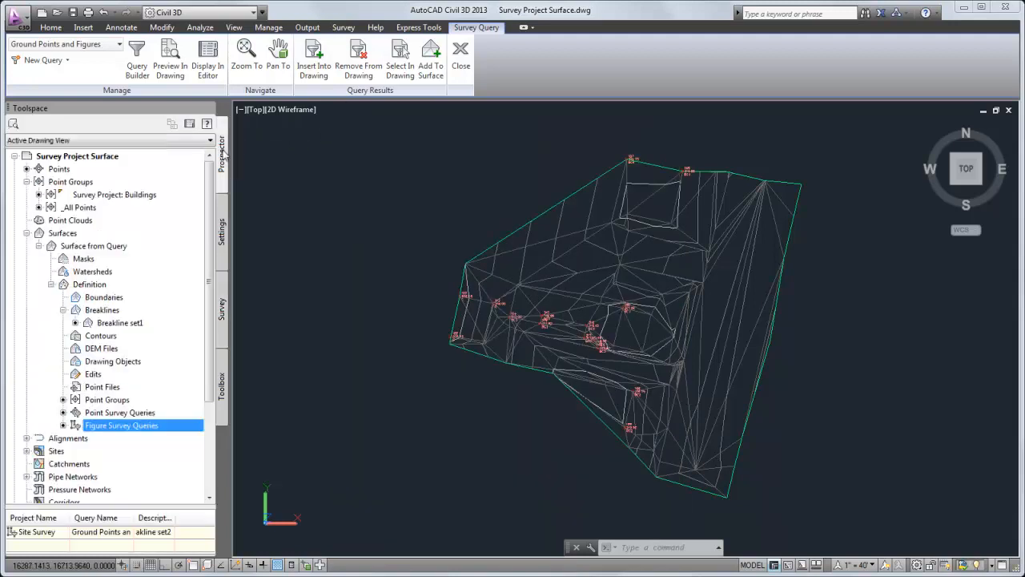
pyautogui.rightClick(147, 247)
pyautogui.click(197, 505)
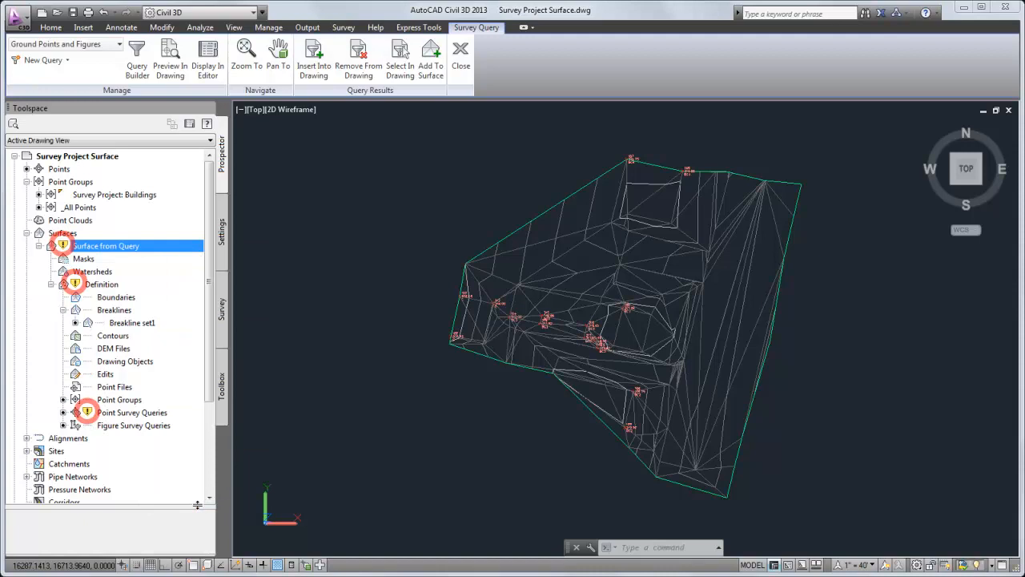
pyautogui.rightClick(174, 248)
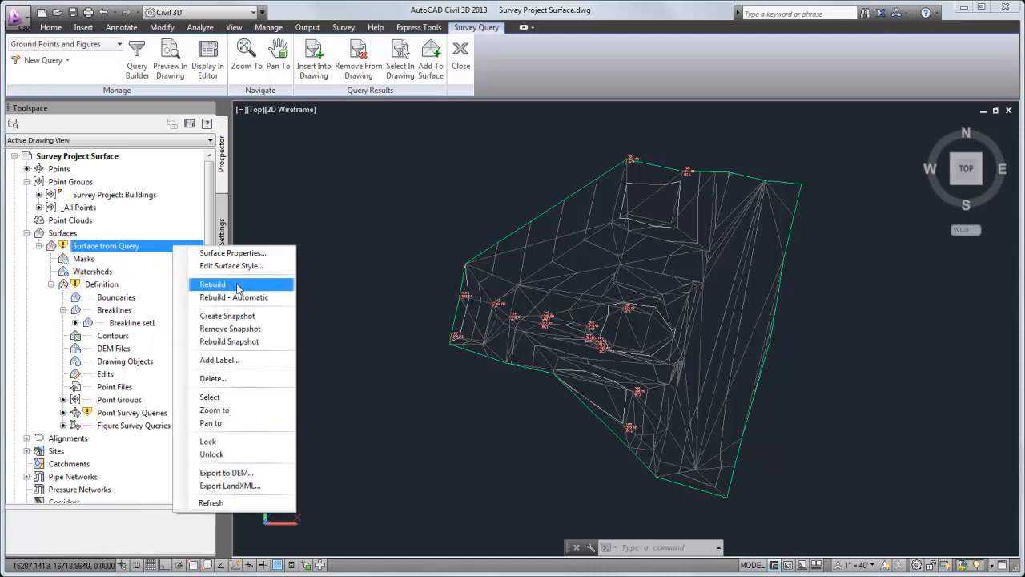
pyautogui.click(212, 283)
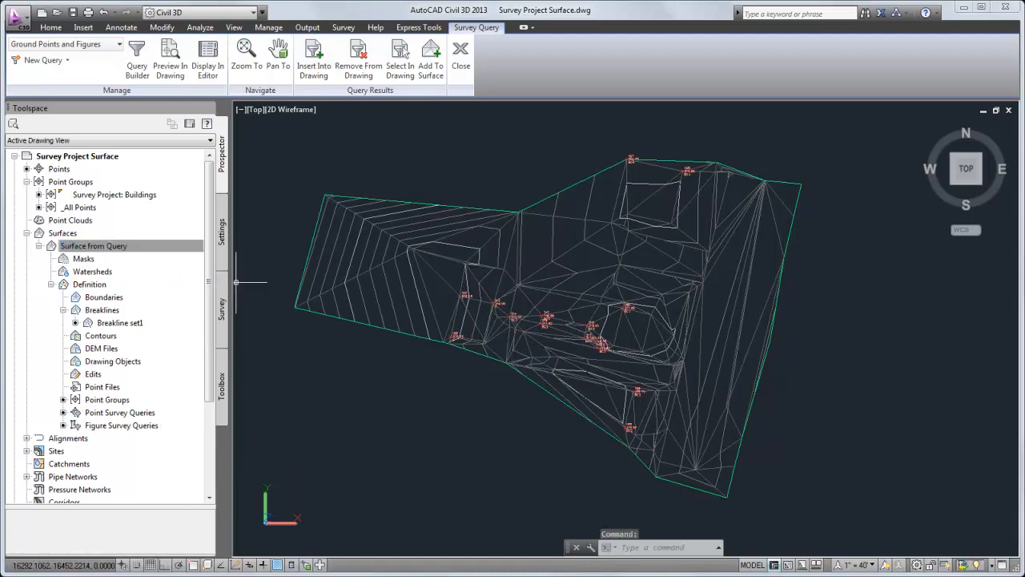